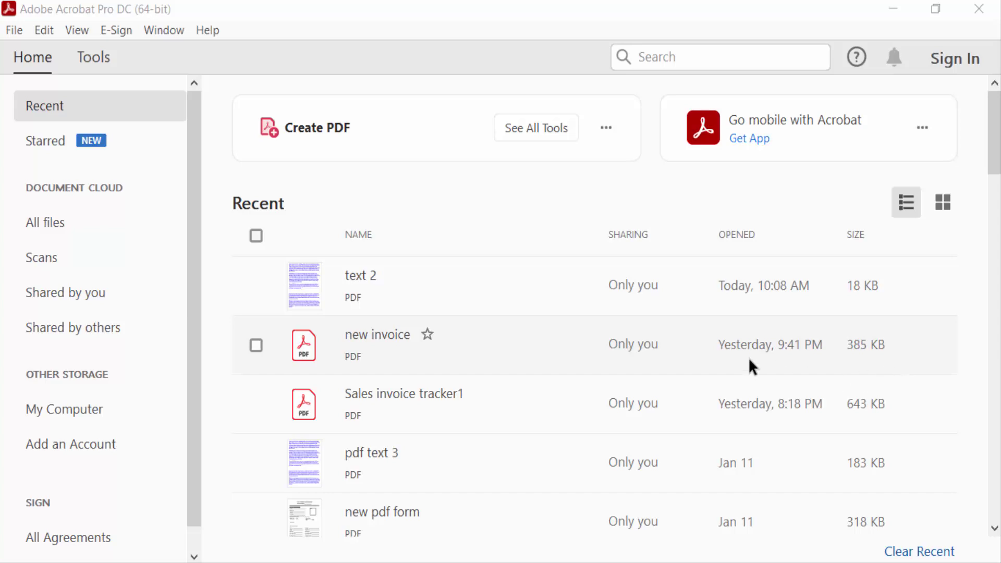
- Open the recent 'text 2' PDF and view it at 75% zoom
double_click(367, 281)
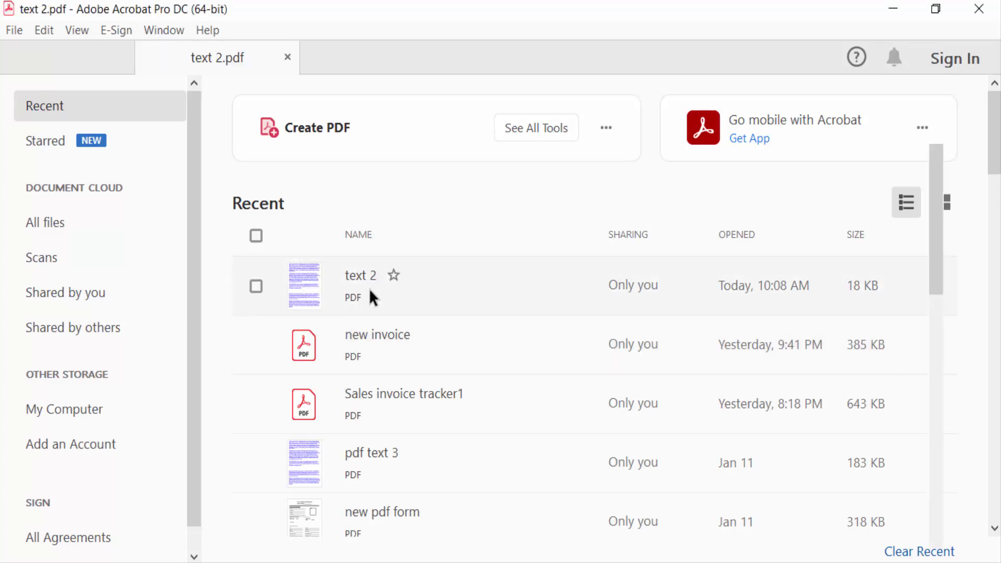
left_click(597, 96)
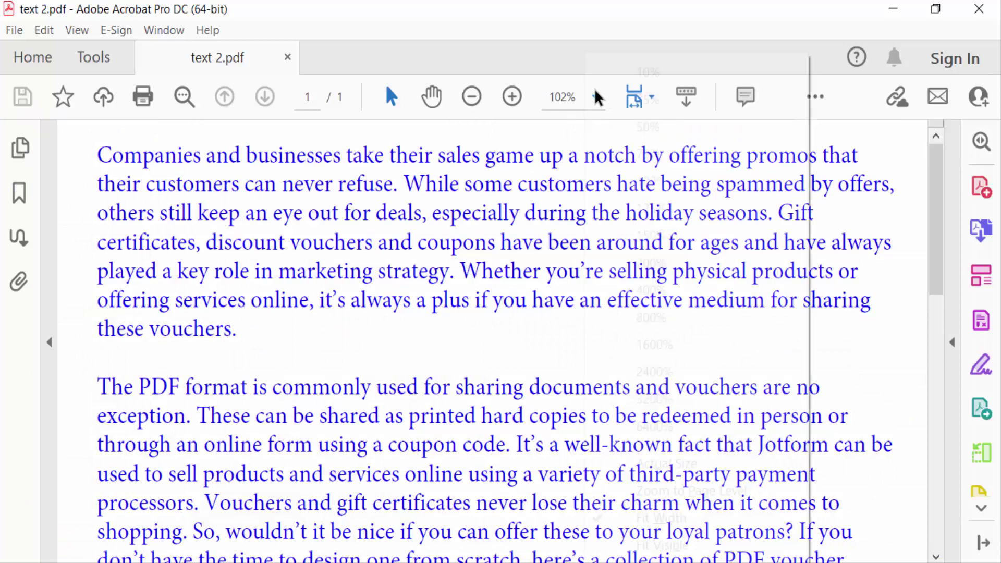
left_click(648, 155)
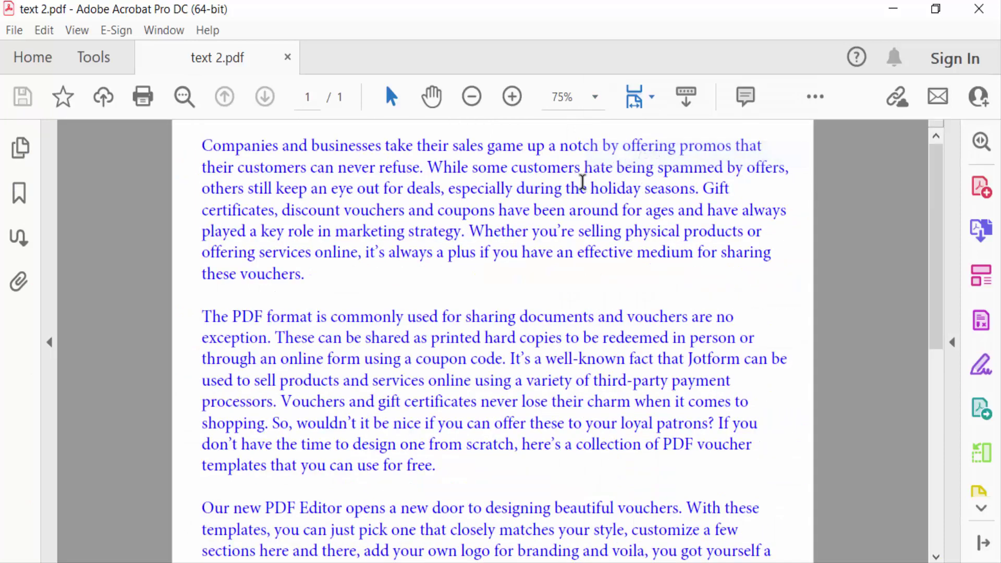
- Export the PDF to a Microsoft Excel Workbook named 'new' on the Desktop
left_click(14, 30)
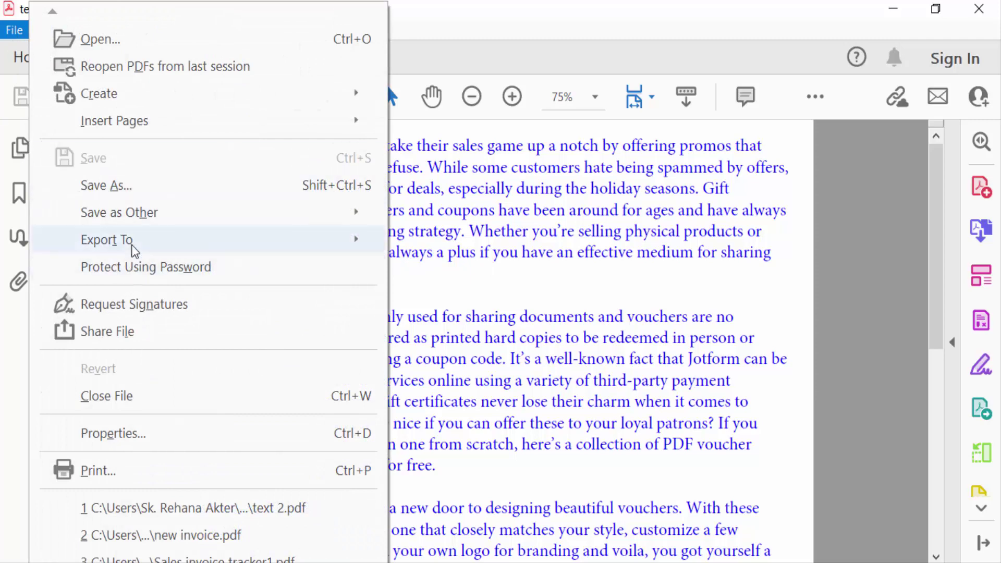
mouse_move(106, 239)
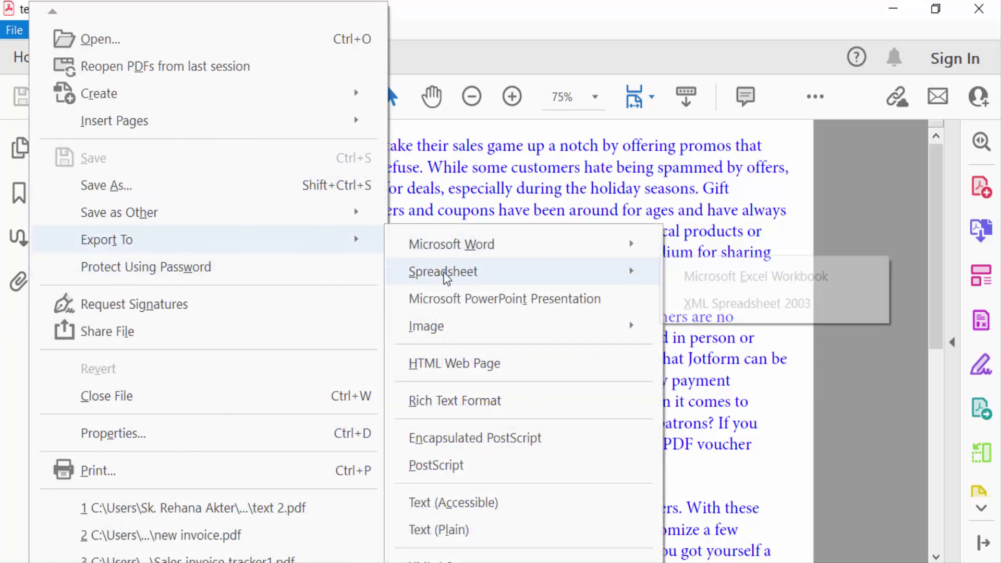
mouse_move(444, 272)
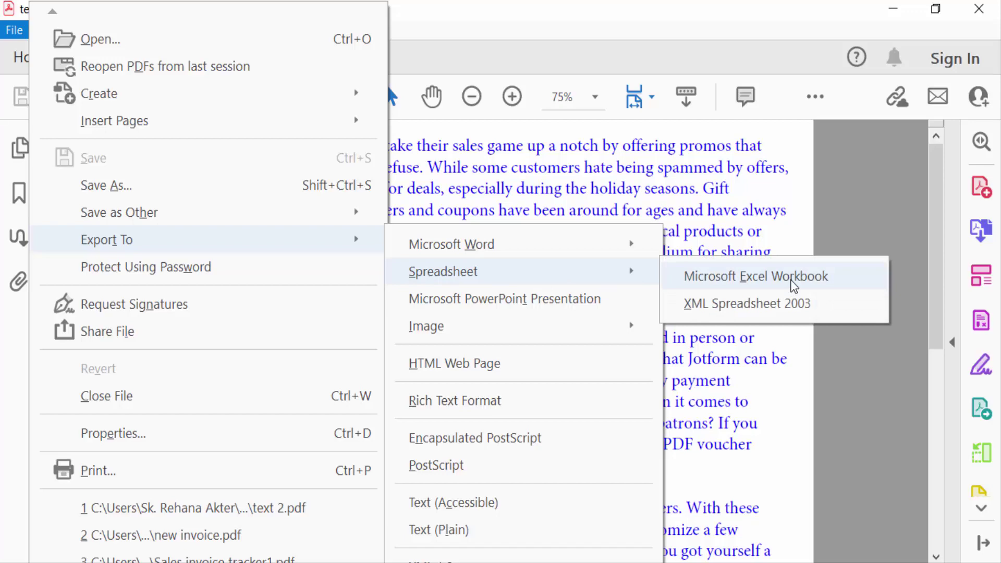
left_click(756, 276)
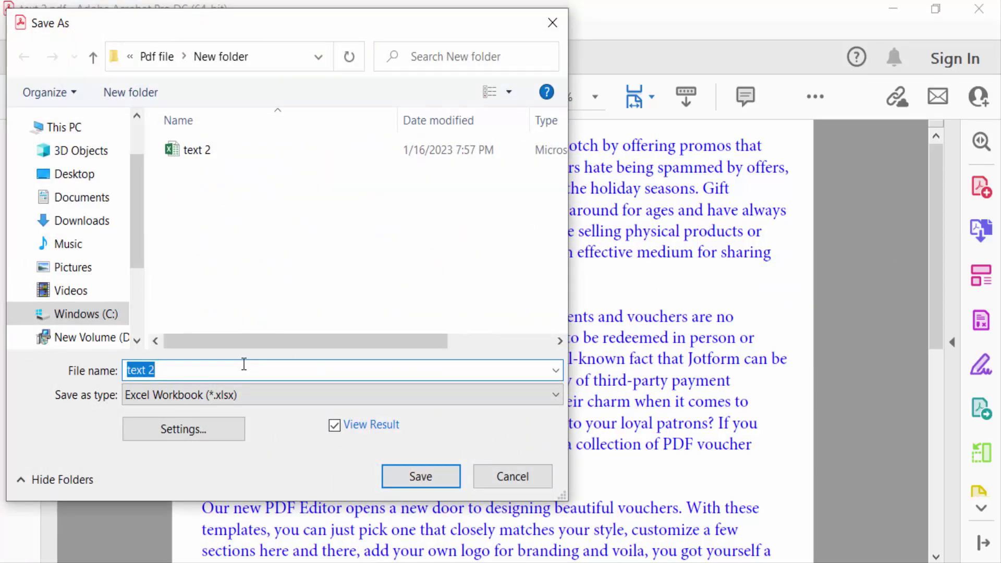
type("new")
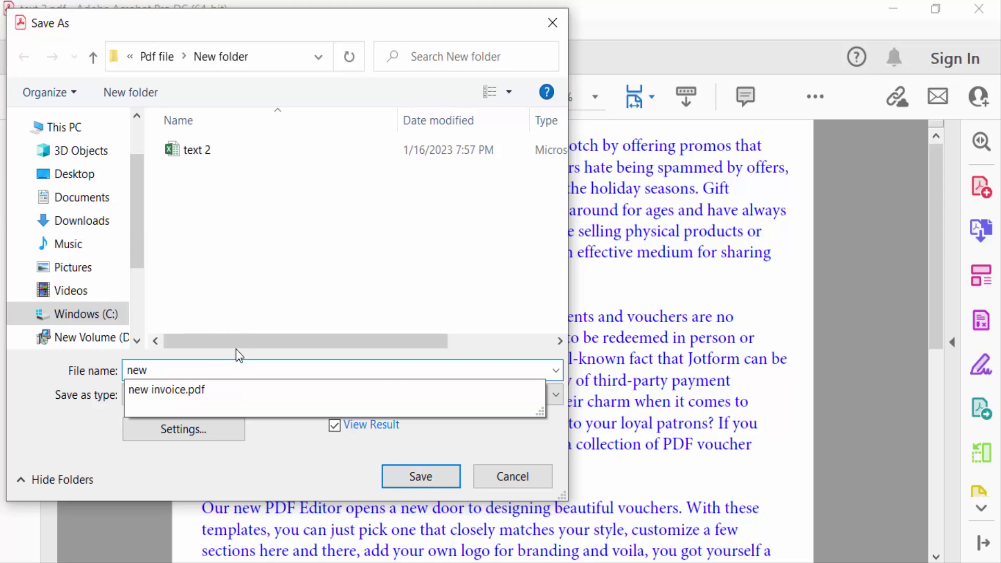
left_click(72, 173)
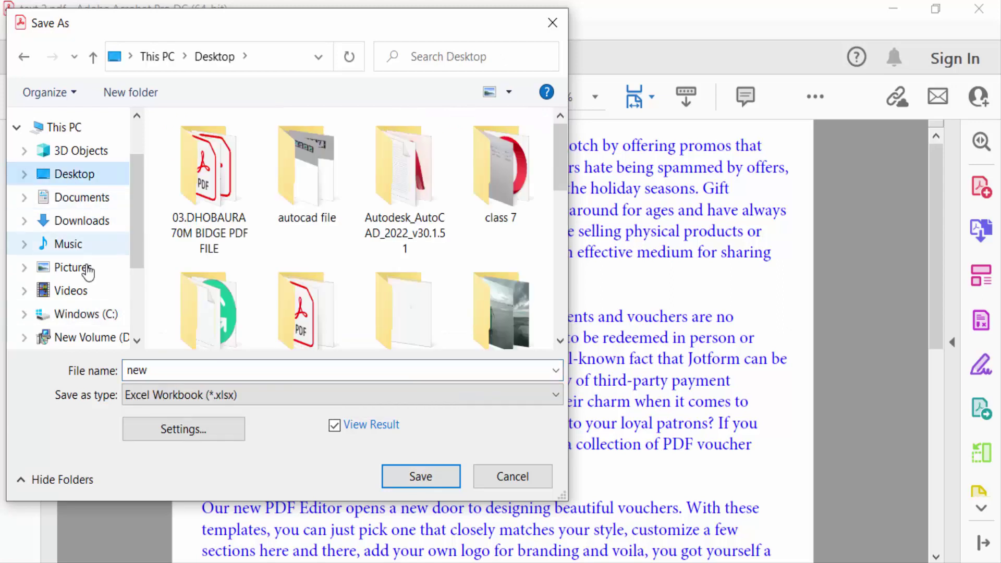
left_click(421, 476)
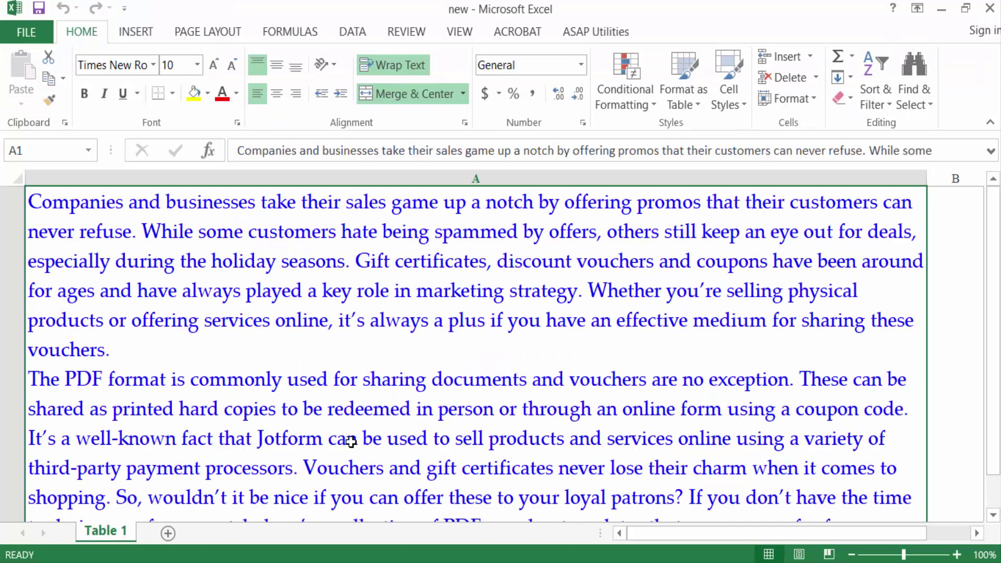
scroll(436, 395, "down", 3)
scroll(420, 403, "up", 2)
scroll(421, 404, "up", 3)
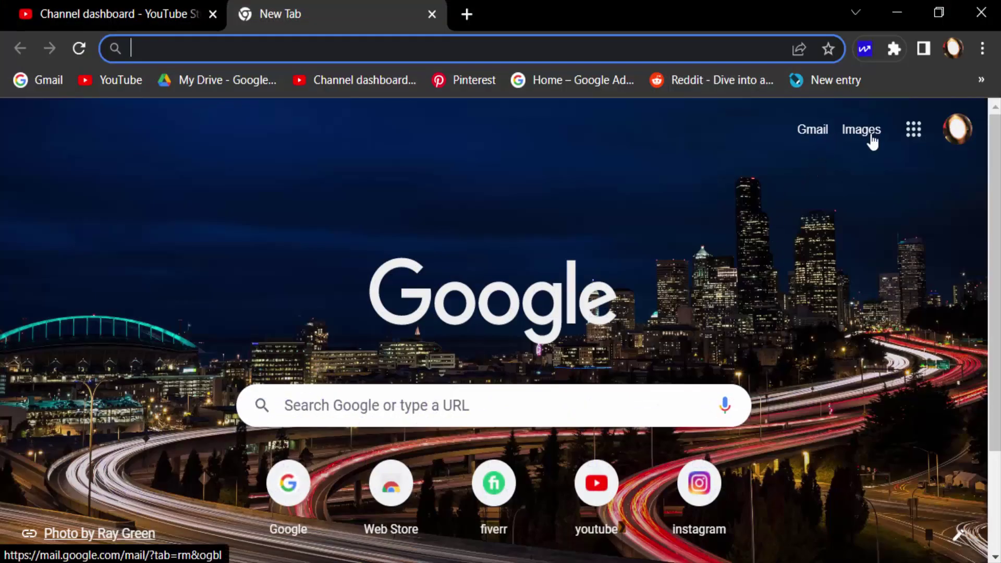
- Go to Google Sheets through the Google apps menu
left_click(913, 129)
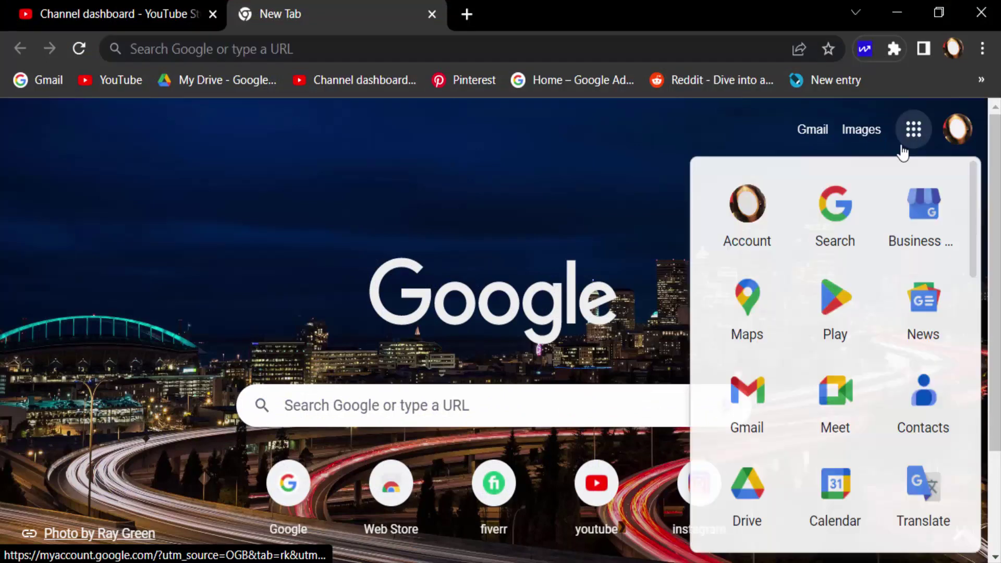
scroll(836, 329, "down", 3)
scroll(821, 375, "down", 1)
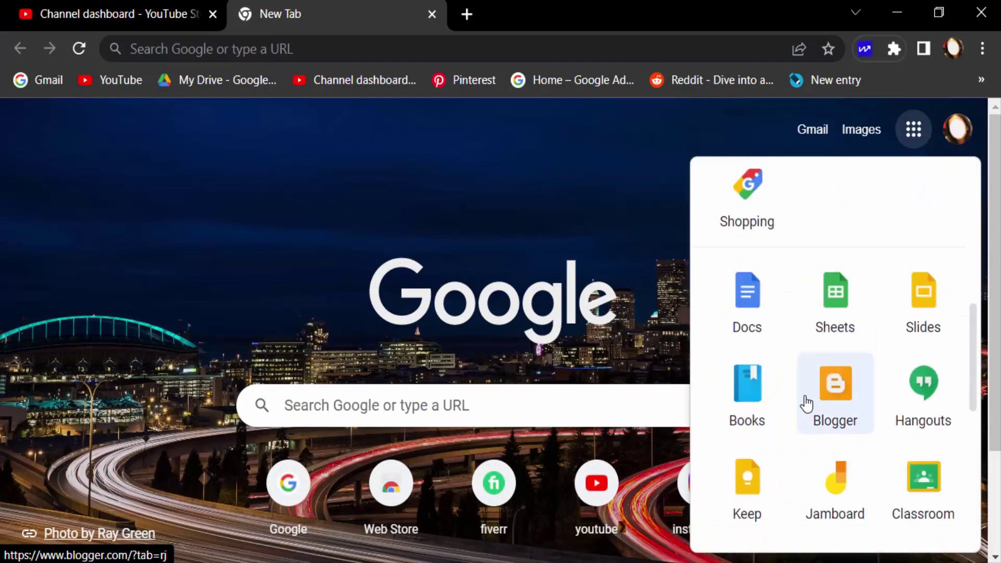
left_click(836, 302)
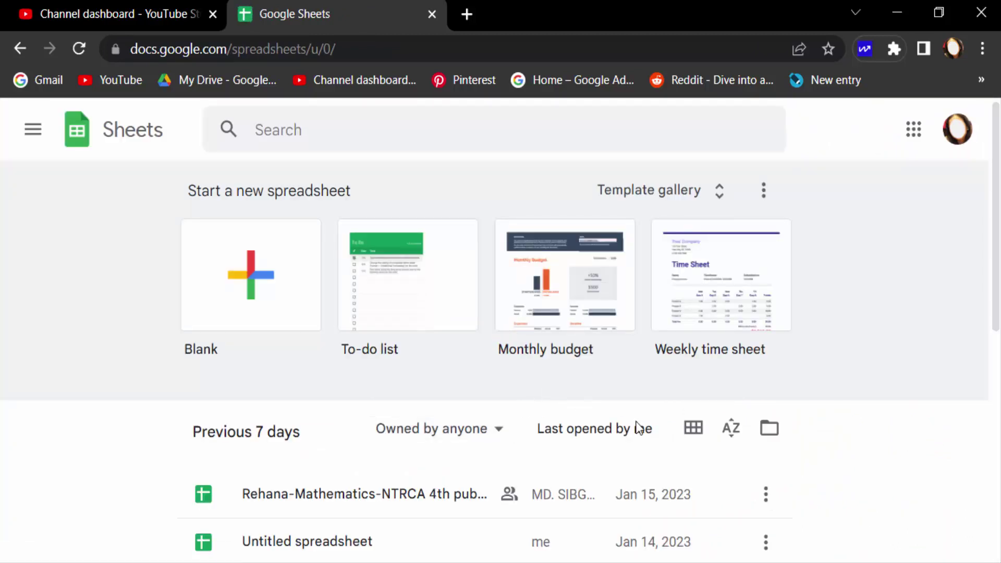
- Upload the Desktop workbook 'new' through the Sheets file picker's Upload option
left_click(770, 429)
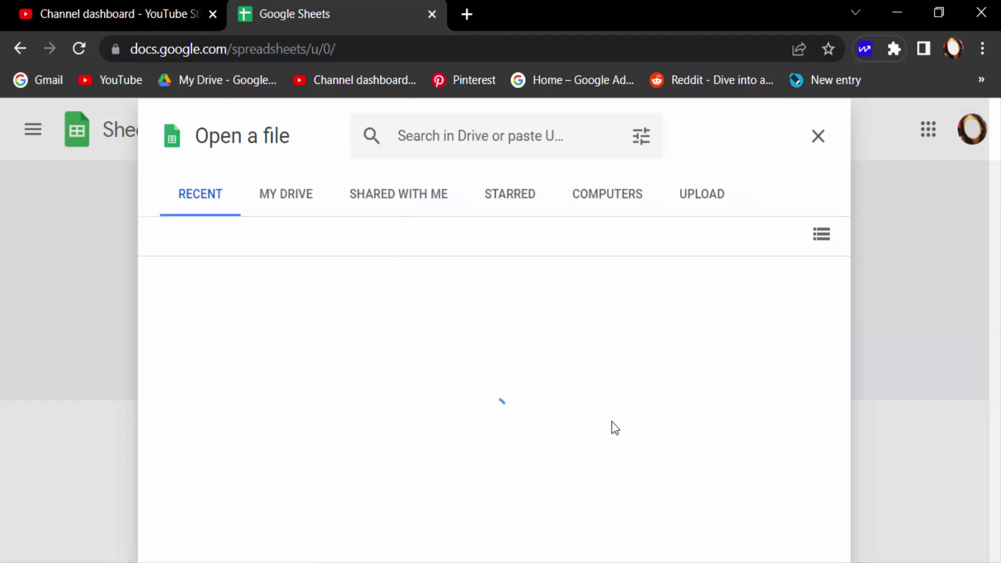
left_click(696, 199)
left_click(485, 452)
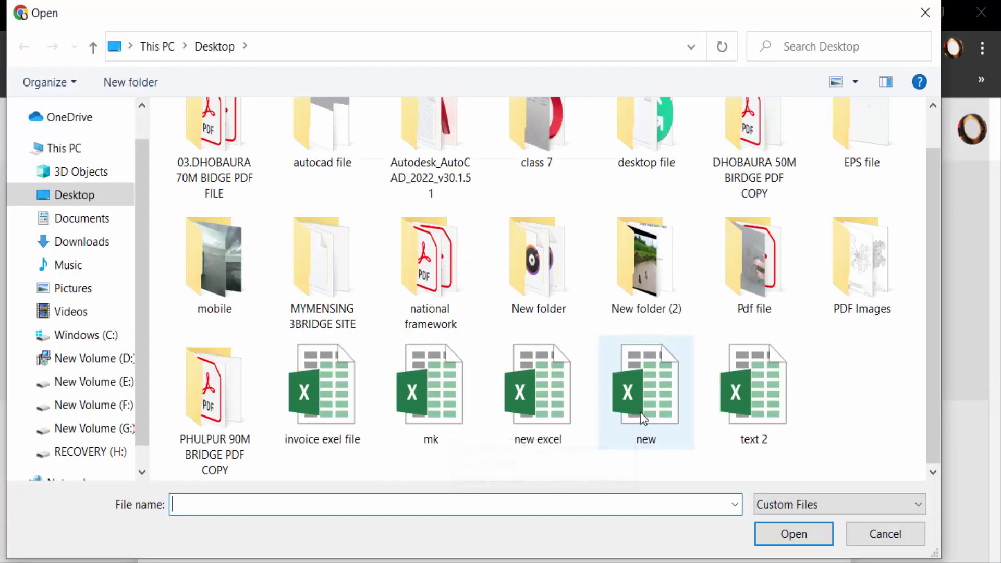
left_click(641, 412)
left_click(793, 534)
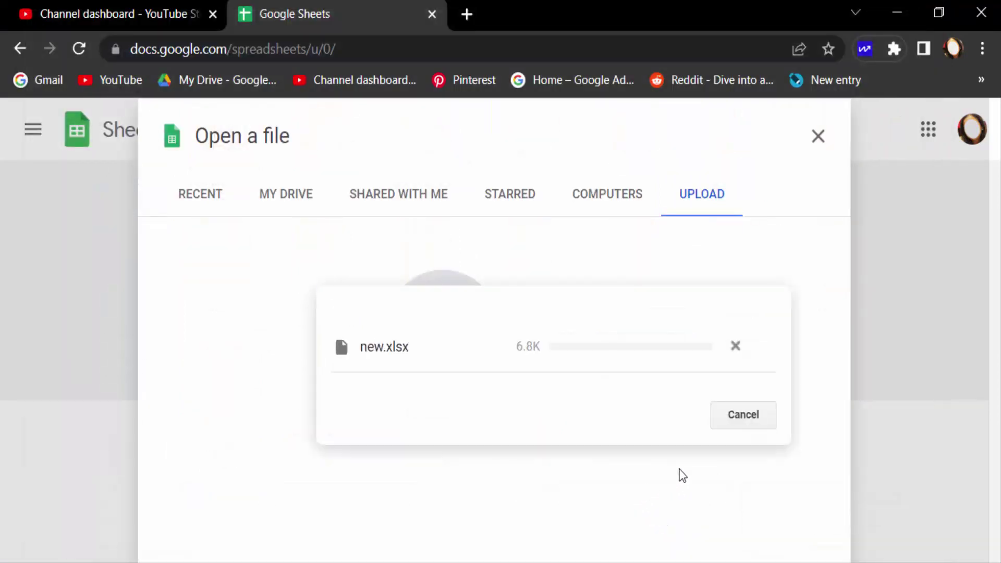